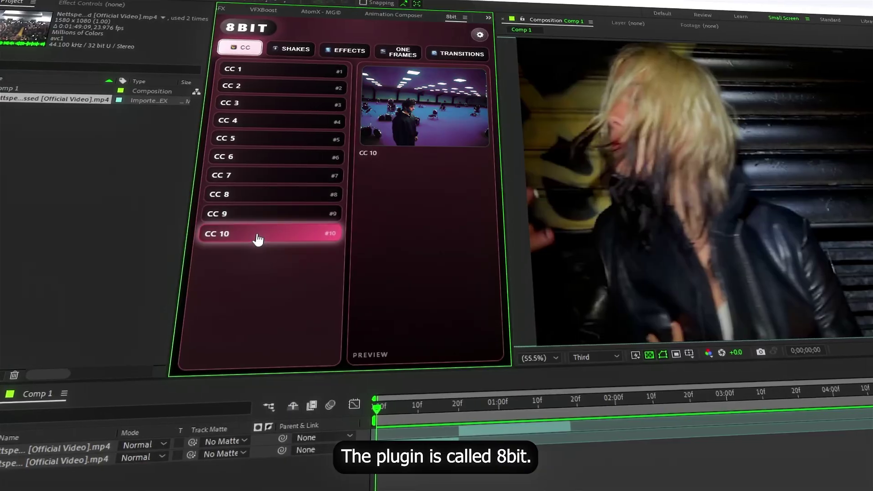
Switch among the 8bit Shakes, Effects and One Frames preset lists, ending on Effects
left_click(302, 47)
left_click(357, 49)
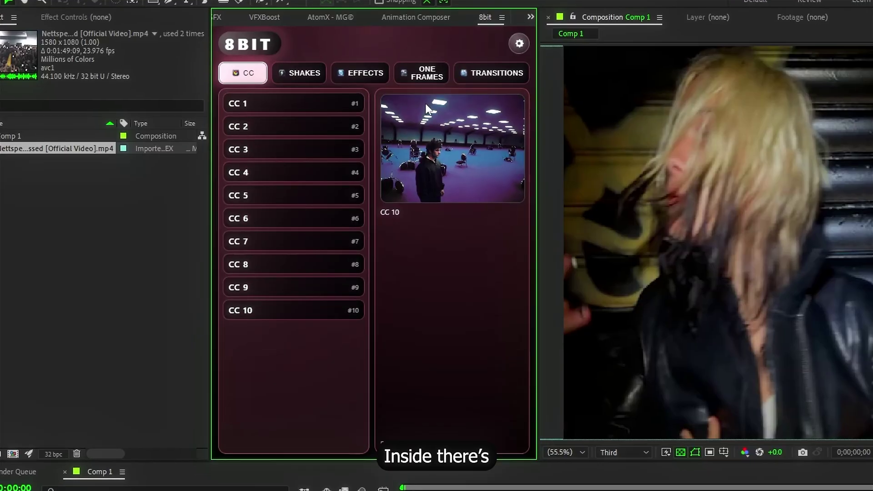
left_click(296, 66)
left_click(359, 66)
left_click(423, 65)
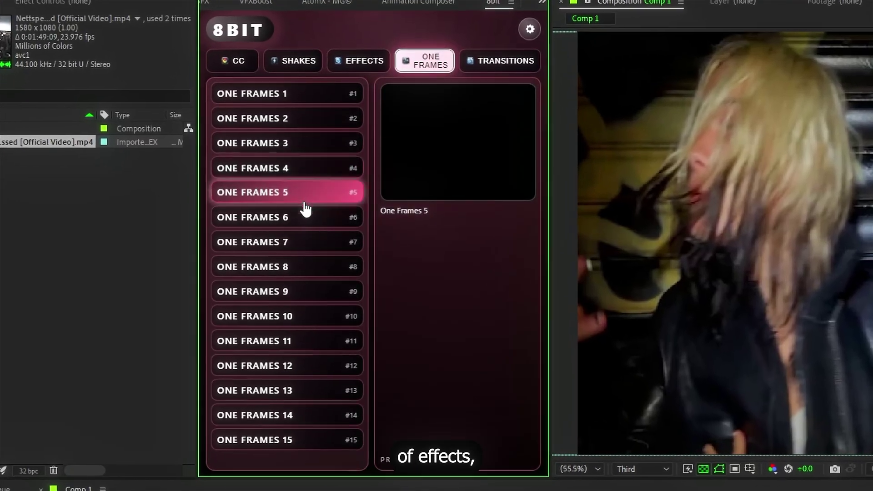
left_click(294, 64)
left_click(364, 52)
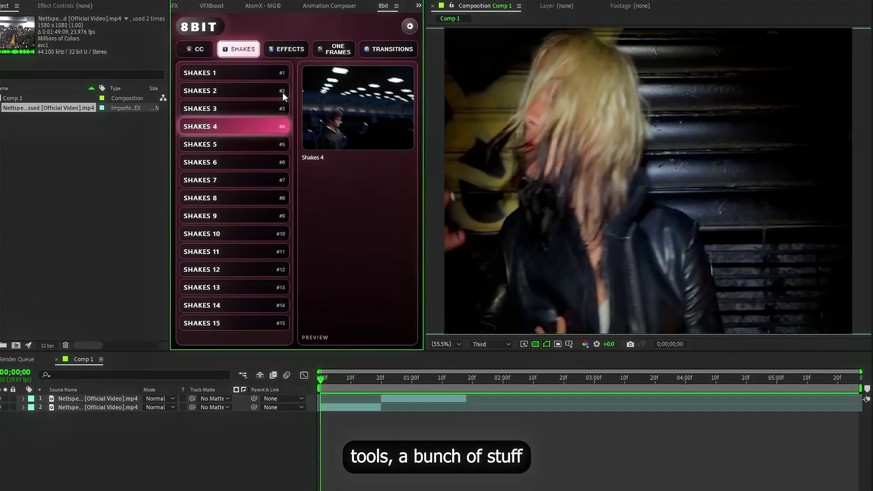
left_click(364, 52)
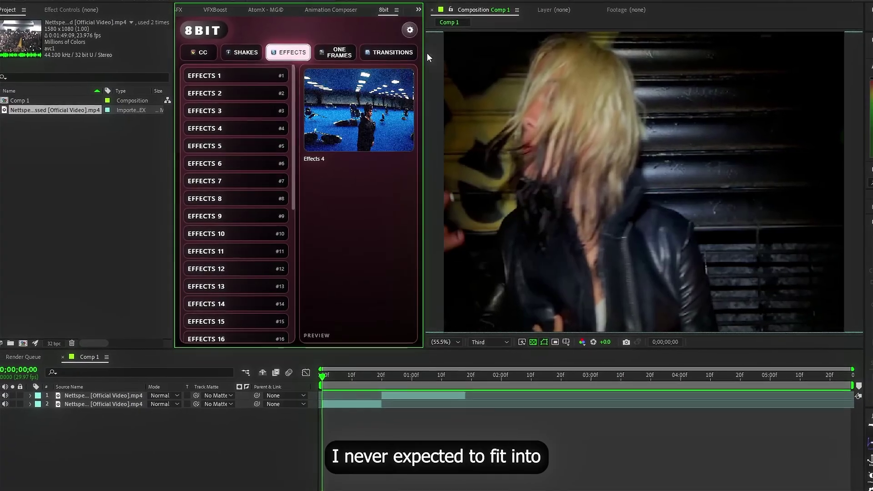
Change the 8bit plugin's theme hue in its settings, then close the settings
left_click(409, 28)
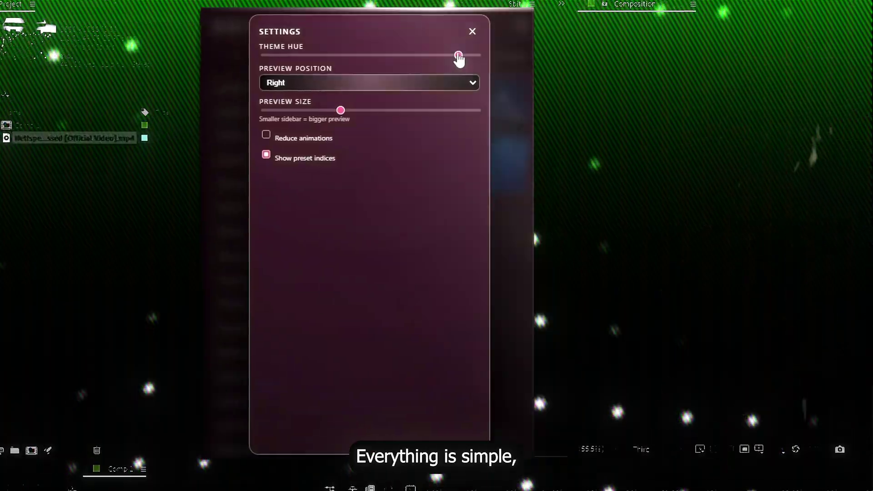
left_click_drag(459, 55, 332, 55)
left_click(289, 49)
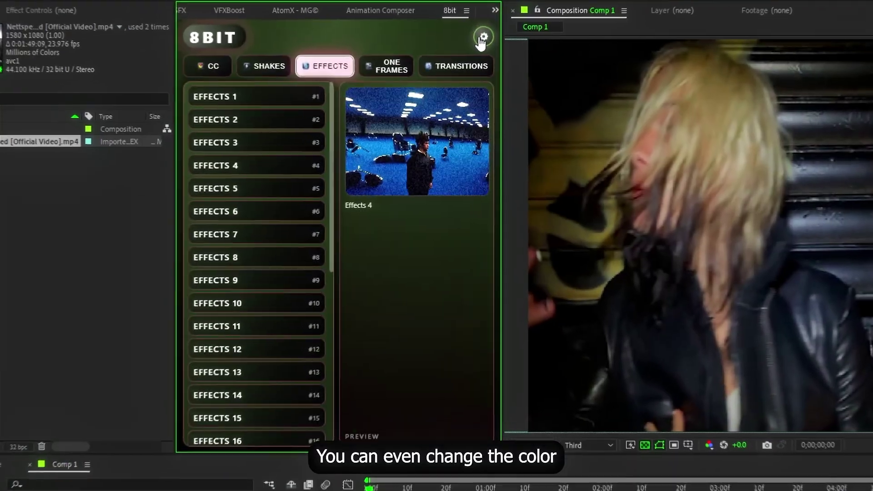
left_click(483, 38)
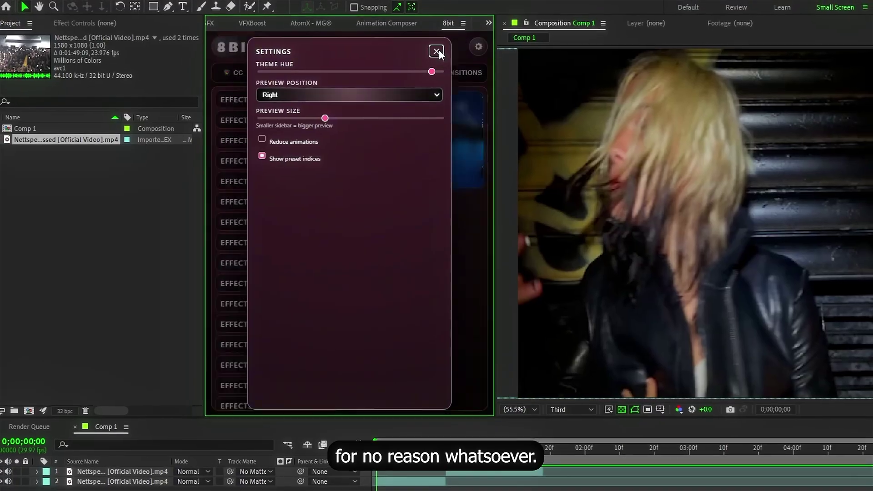
left_click(436, 32)
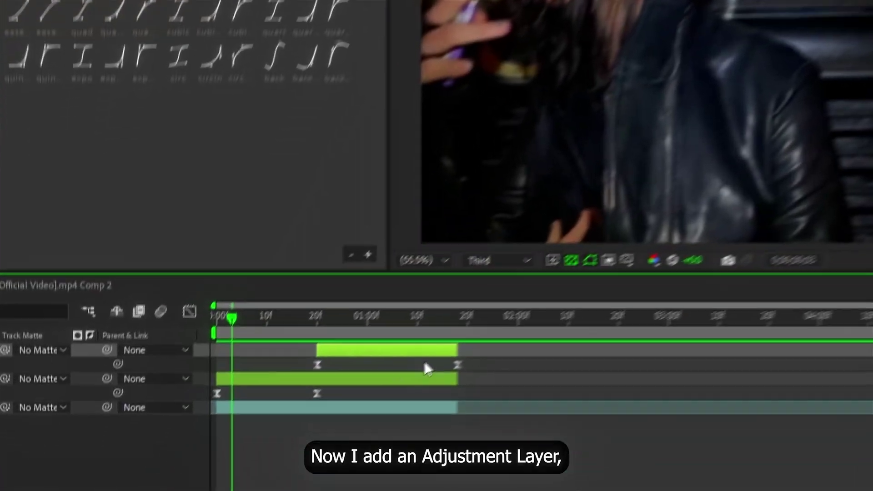
Add Adjustment Layer 1 above the clip precomps with Ctrl+Alt+Y and apply 8bit Transitions 14
key("ctrl+alt+y")
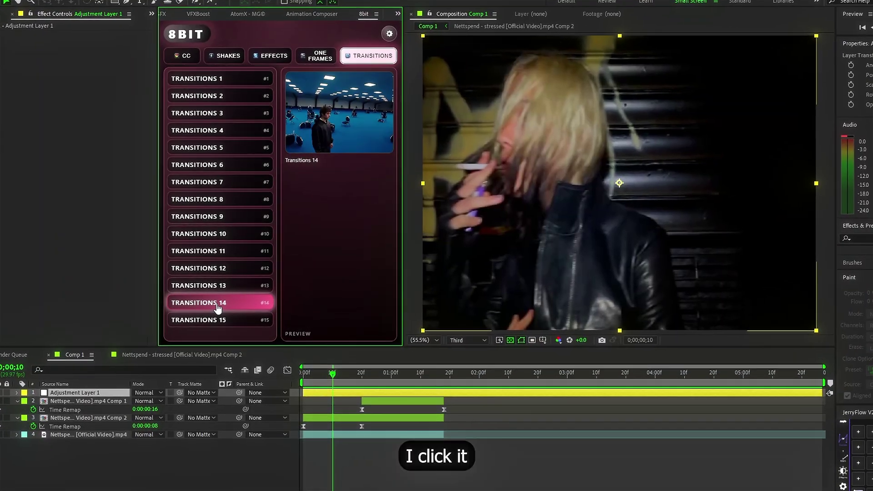
left_click(219, 308)
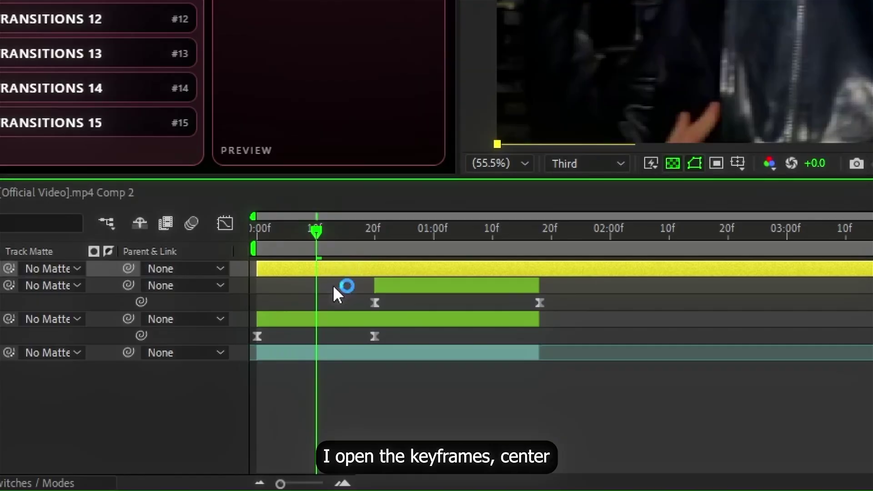
Show Adjustment Layer 1's keyframes, centre them on the clip cut, and play the transition
key("u")
left_click_drag(382, 275, 373, 274)
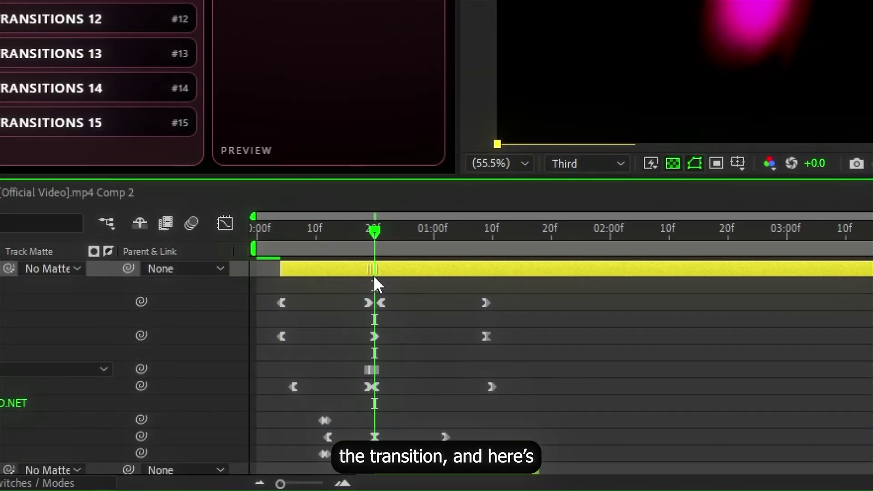
key("space")
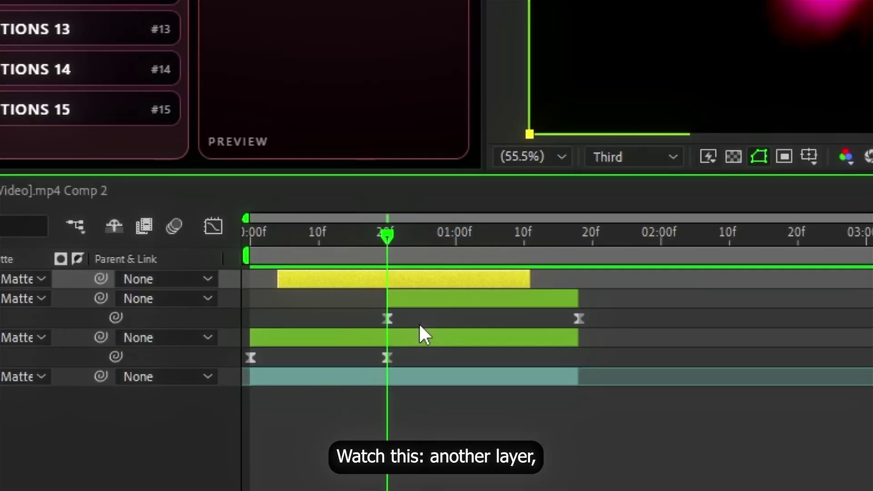
Duplicate the adjustment layer, apply Transitions 13 to the copy, preview it and trim its start
key("ctrl+d")
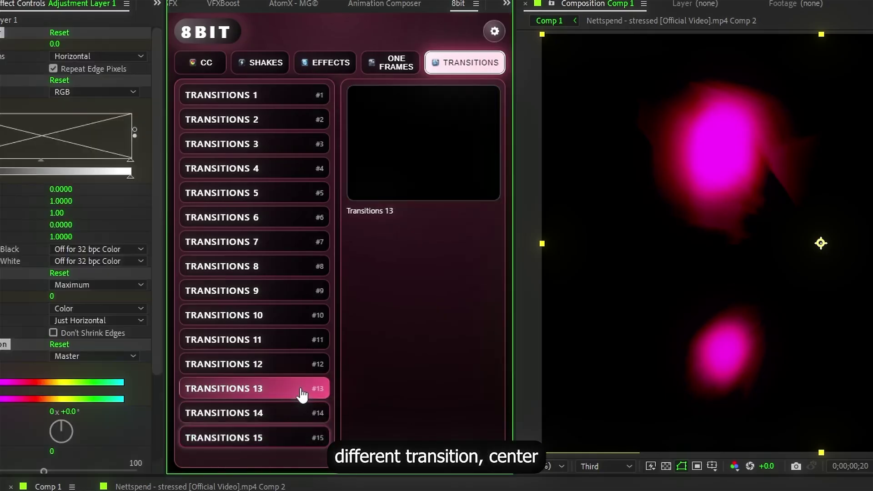
left_click(301, 395)
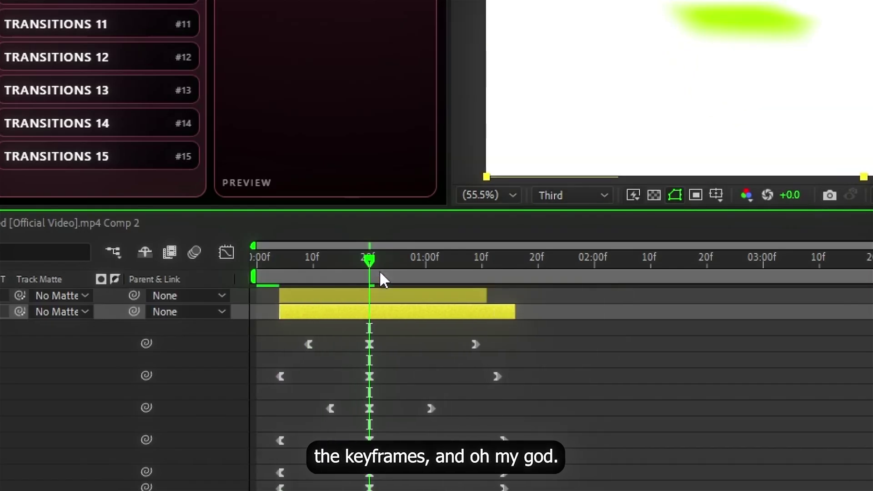
key("space")
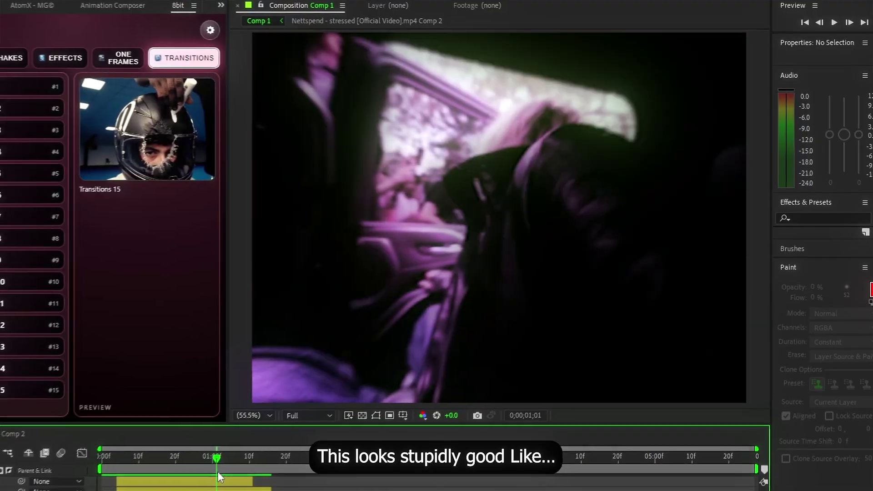
left_click_drag(217, 475, 168, 477)
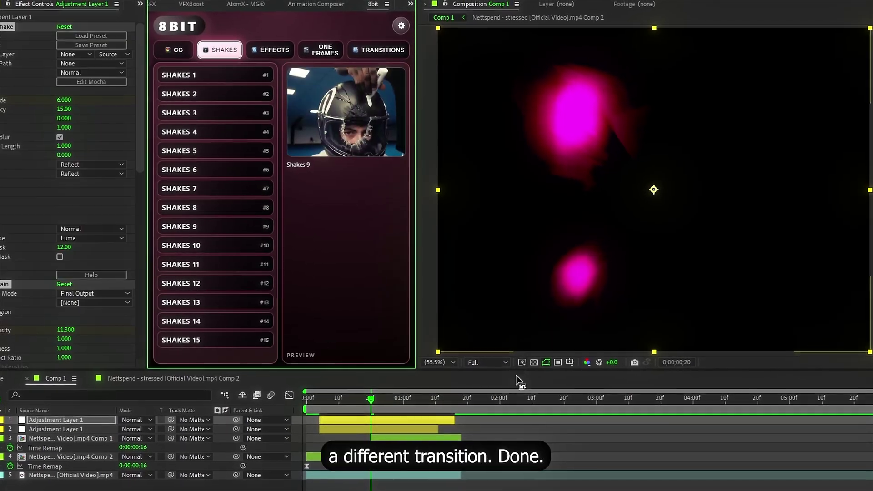
left_click_drag(319, 422, 381, 423)
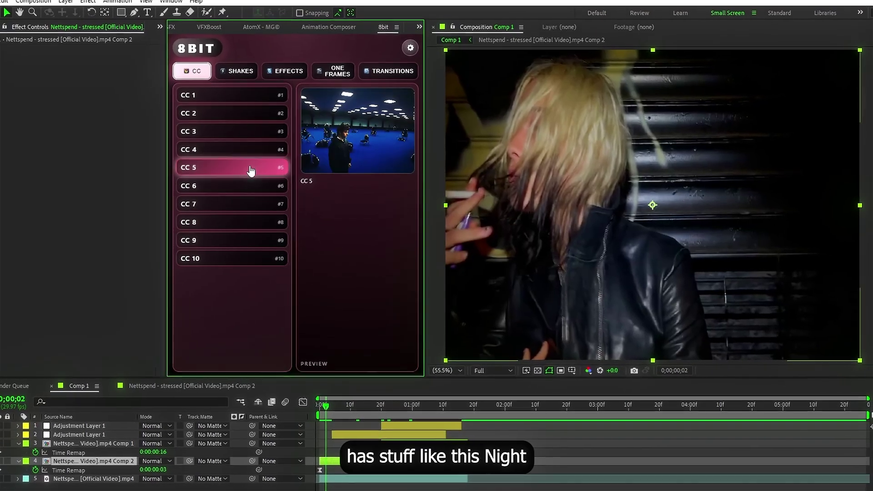
Apply the 8bit CC 5 green grade to the Comp 2 precomp, then browse the other presets
left_click(250, 171)
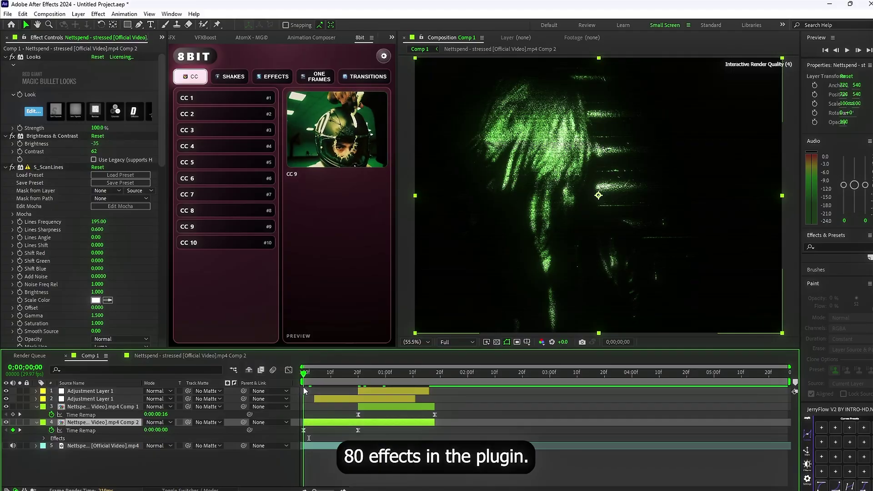
left_click(212, 56)
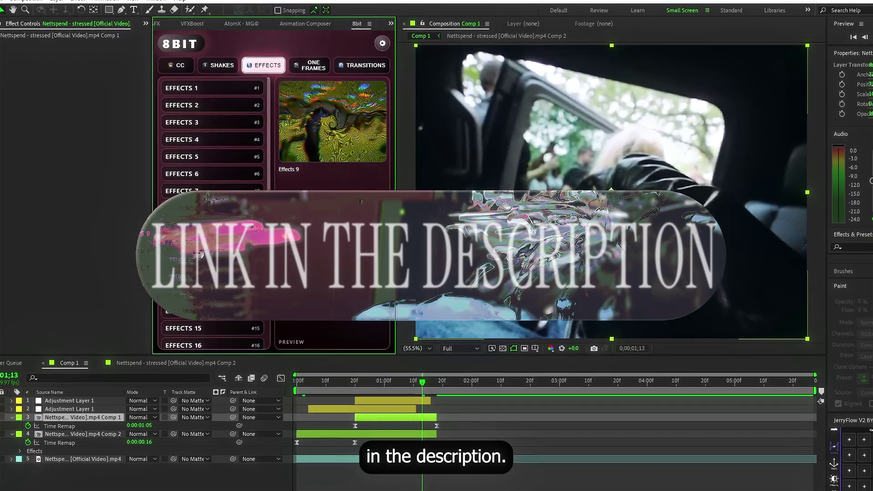
scroll(210, 335, "down", 3)
scroll(213, 333, "down", 5)
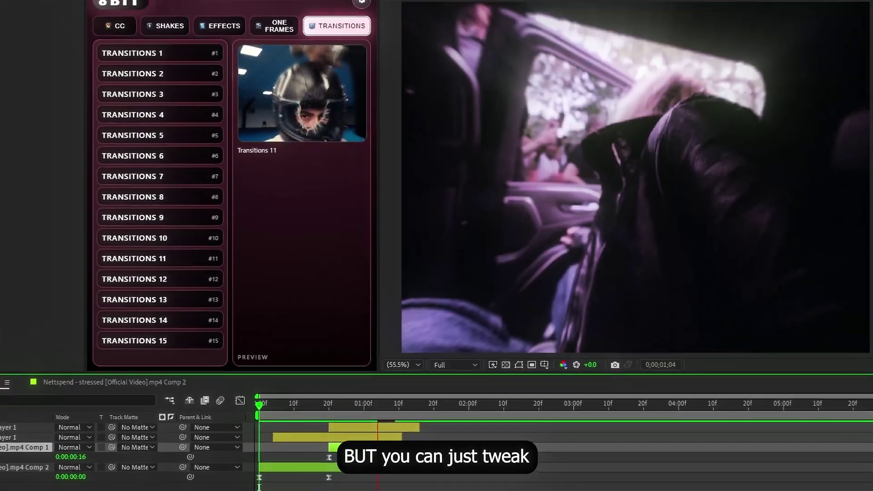
Lower the Turbulent Displace Amount, then browse Shakes presets and scrub through the transition
left_click_drag(407, 176, 391, 176)
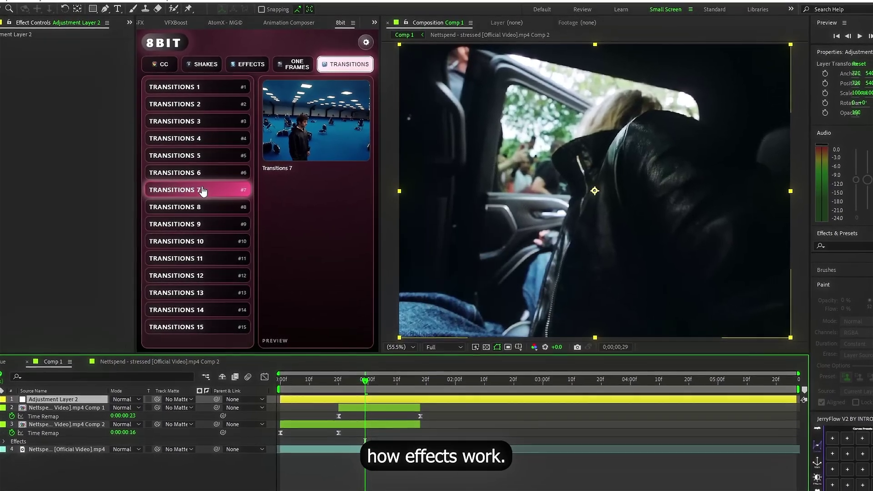
left_click(206, 66)
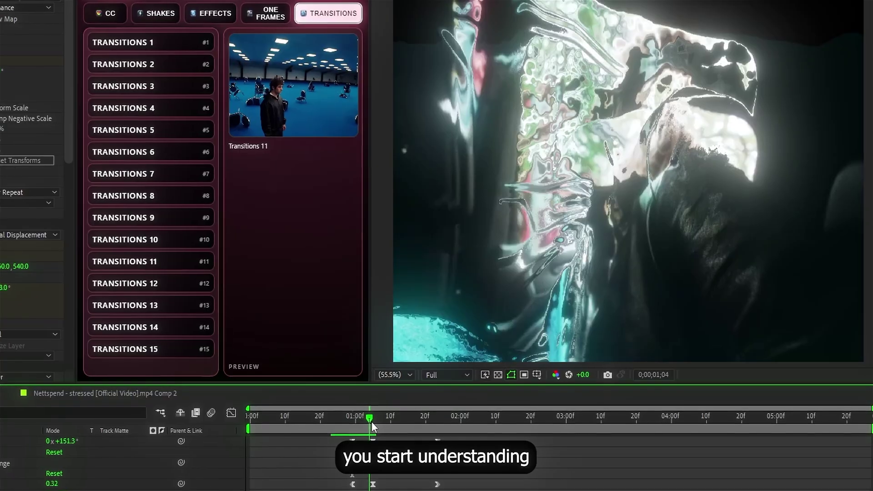
mouse_move(372, 422)
left_mouse_down()
mouse_move(410, 427)
mouse_move(378, 430)
left_mouse_up()
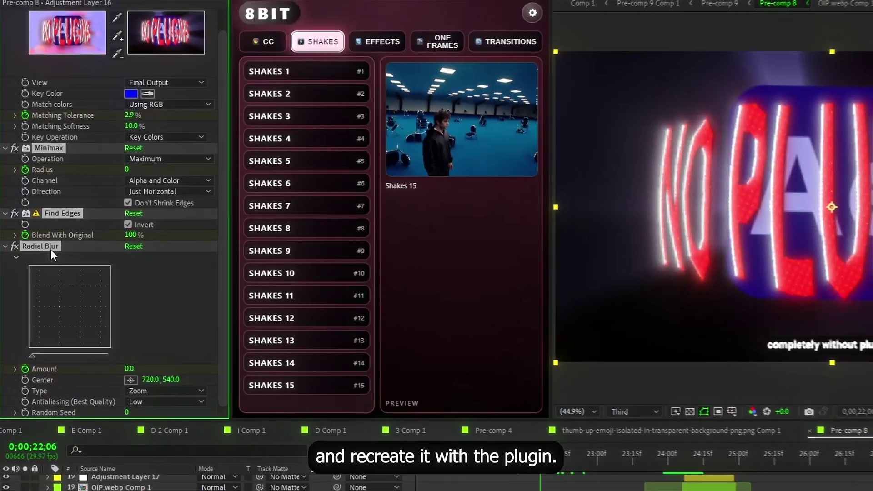
Delete all effects from Adjustment Layer 16 and browse the 8bit Transitions and Shakes presets
key("Delete")
left_click(403, 62)
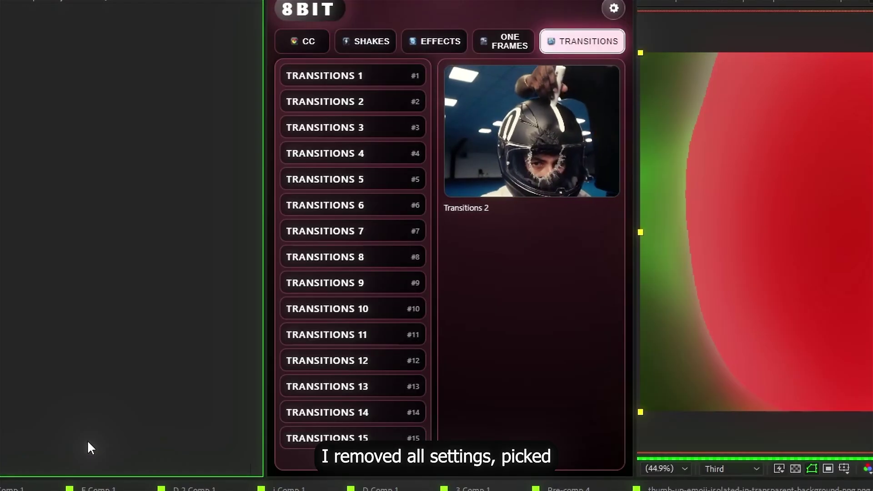
left_click(164, 21)
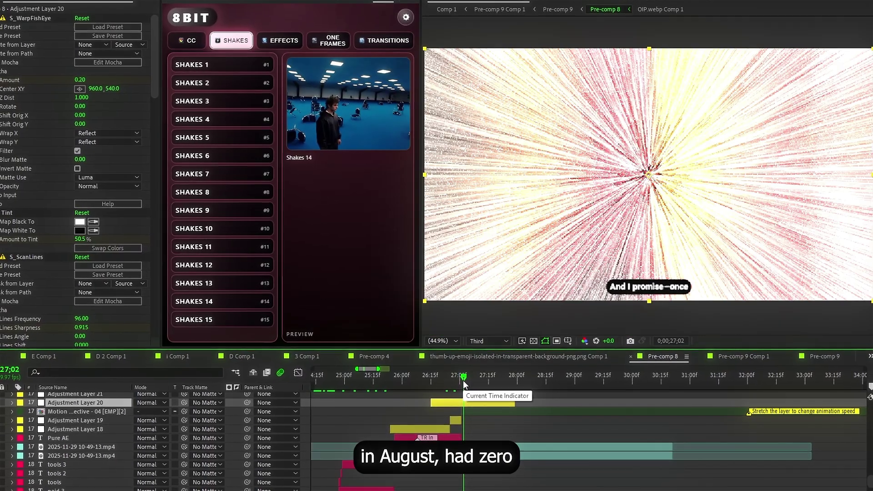
Step back two frames to check the Shakes 14 glitch on Adjustment Layer 20
left_click_drag(463, 379, 459, 378)
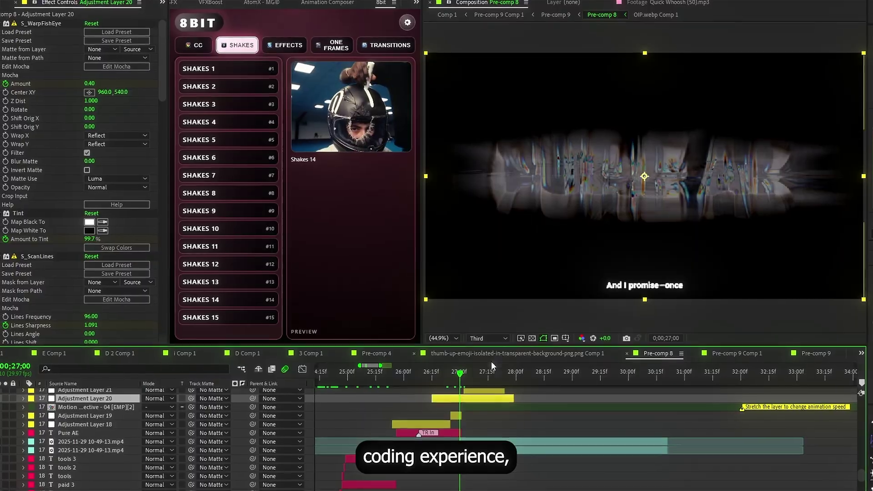